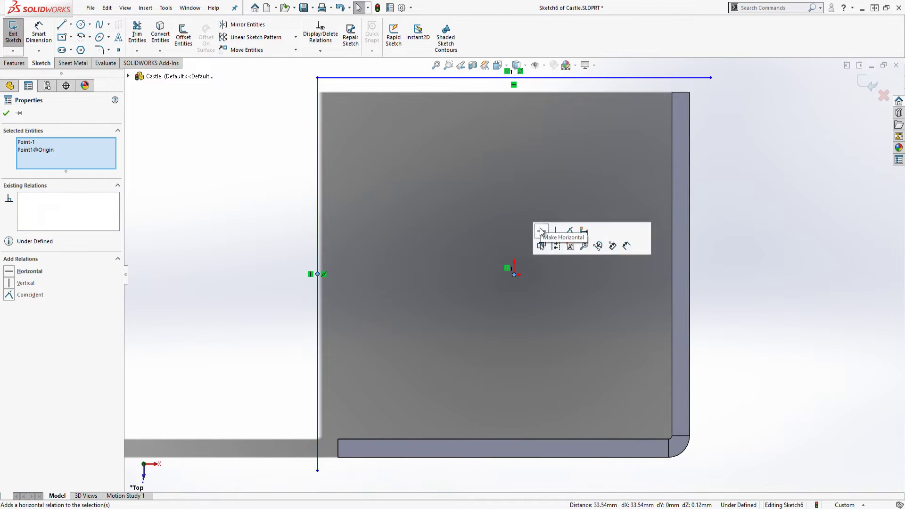
Step: Add Base-Flange2 walls from two equal Top Plane lines, dimensioned to the Toy size variable
{"action": "key", "text": "s"}
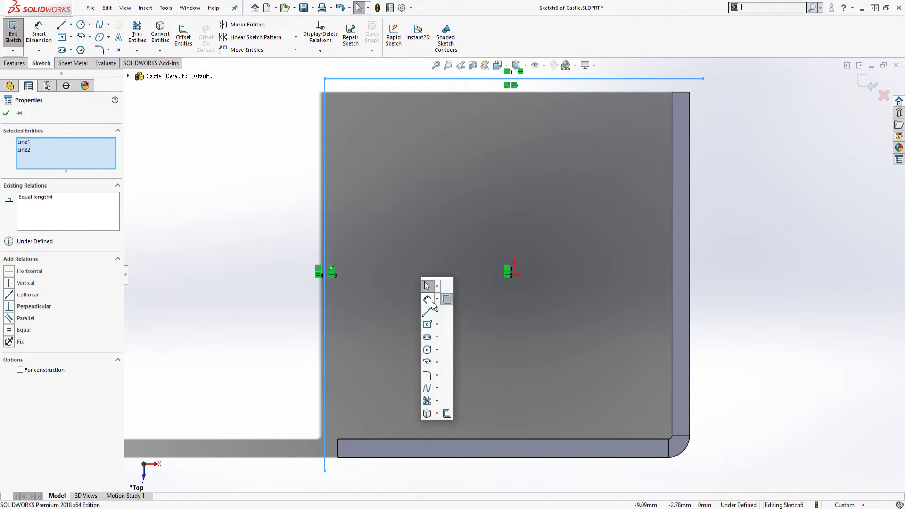
{"action": "left_click", "coordinate": [432, 303]}
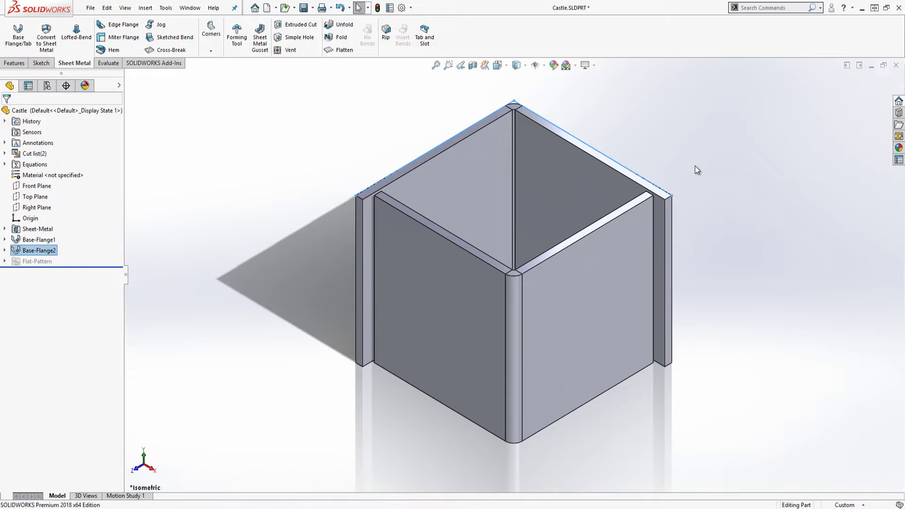
{"action": "left_click", "coordinate": [695, 165]}
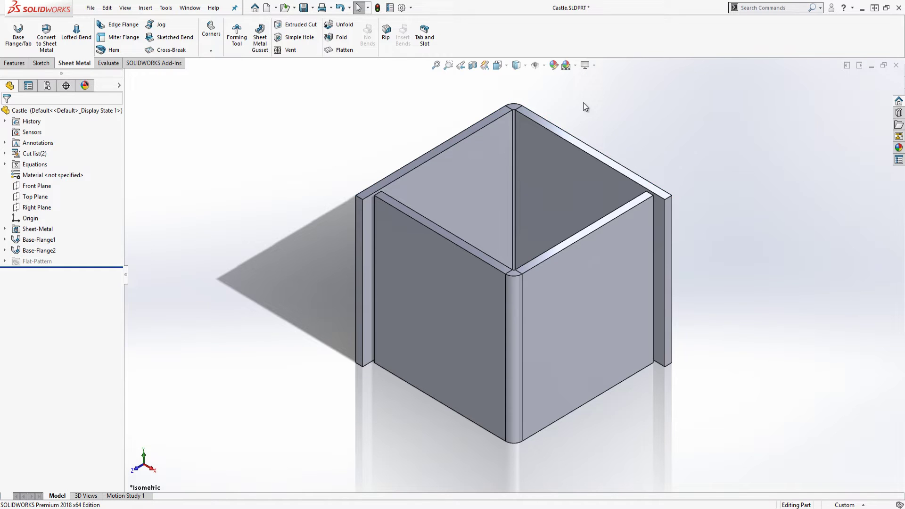
Step: Join the wall edge to the adjoining wall face with two Tab and Slot tabs of length 'Toy size'/2
{"action": "left_click", "coordinate": [430, 31]}
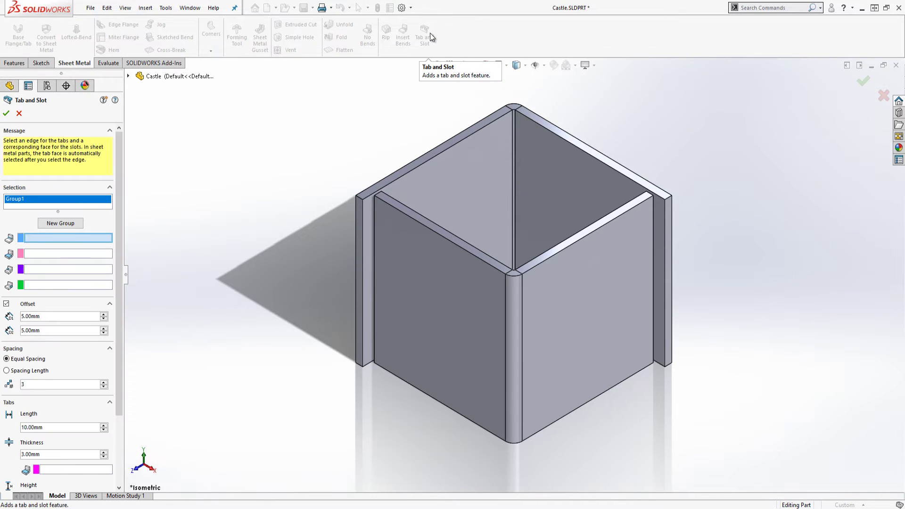
{"action": "left_click", "coordinate": [653, 233]}
{"action": "middle_click_drag", "start_coordinate": [702, 222], "coordinate": [608, 261]}
{"action": "left_click", "coordinate": [596, 267]}
{"action": "middle_click_drag", "start_coordinate": [456, 296], "coordinate": [490, 273]}
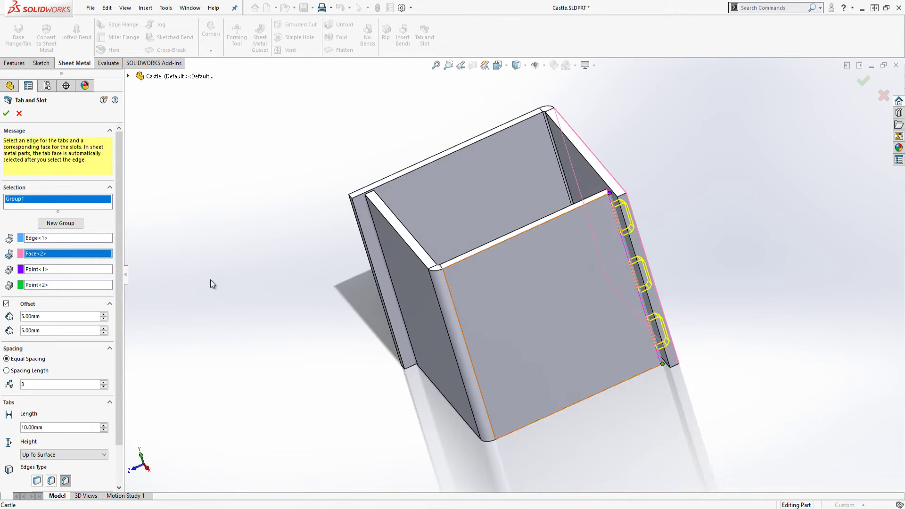
{"action": "left_click", "coordinate": [7, 304]}
{"action": "left_click", "coordinate": [6, 304]}
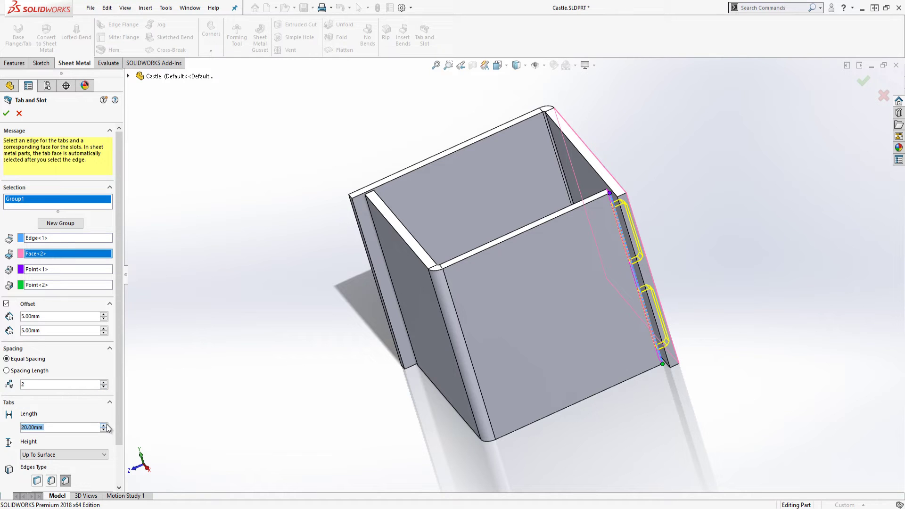
{"action": "type", "text": "="}
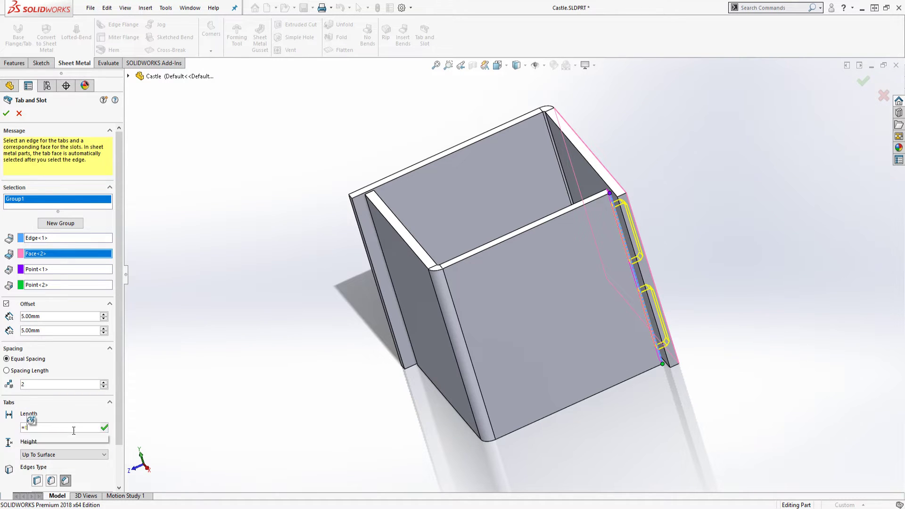
{"action": "type", "text": "/"}
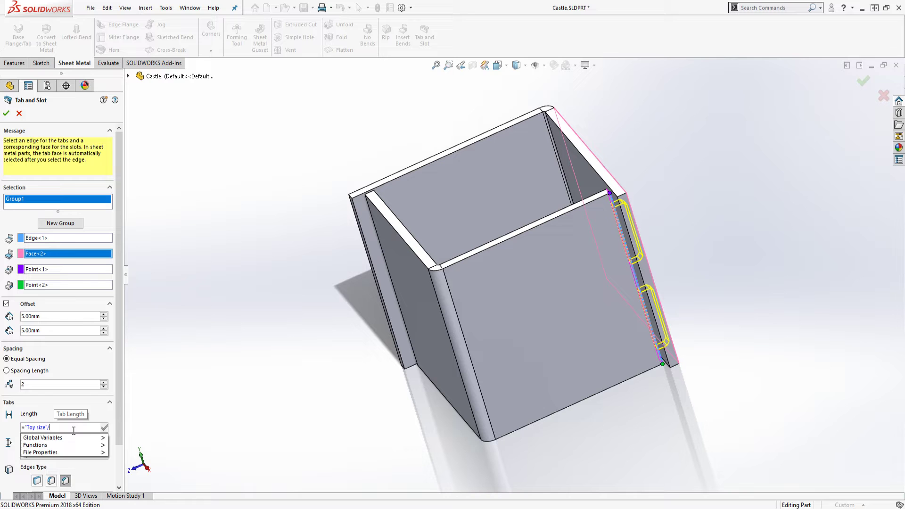
{"action": "type", "text": "2"}
{"action": "key", "text": "Return"}
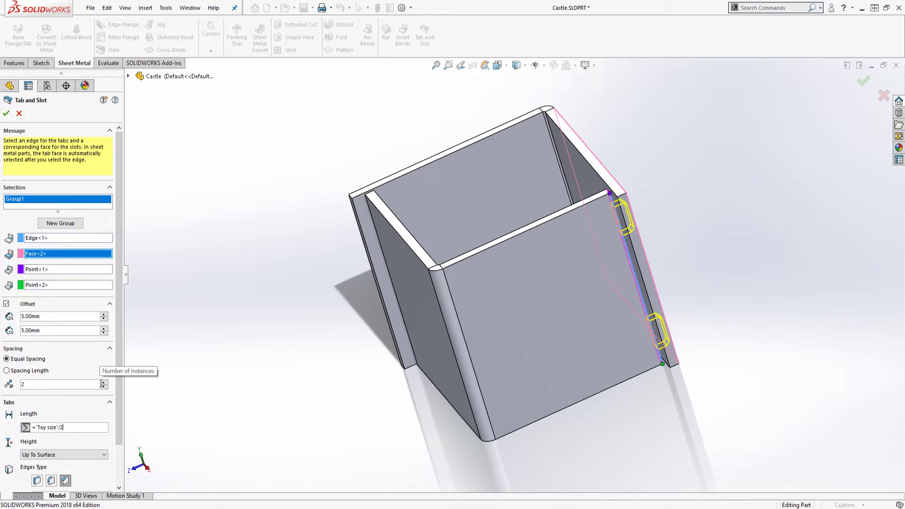
{"action": "left_click", "coordinate": [105, 387]}
Step: Sketch a centre rectangle on Top Plane overhanging the right and front walls by 10
{"action": "key", "text": "Return"}
{"action": "key", "text": "ctrl+7"}
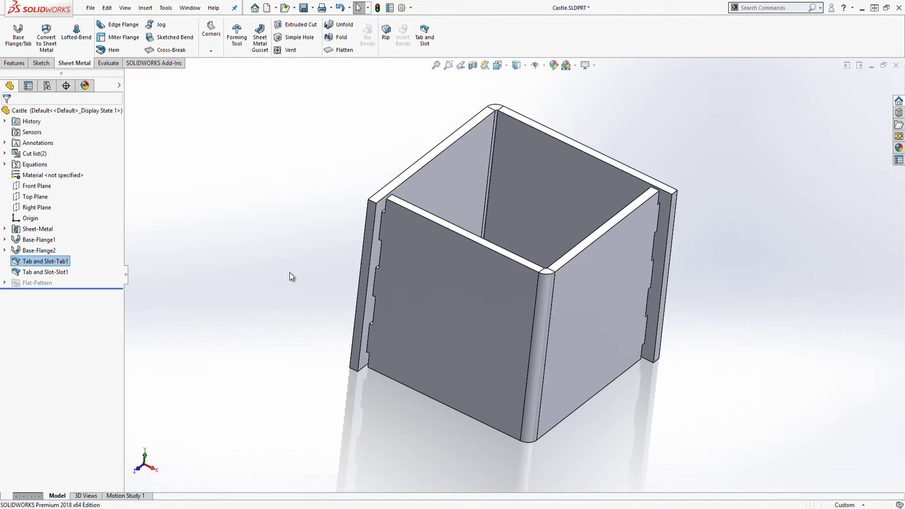
{"action": "left_click", "coordinate": [35, 196]}
{"action": "left_click", "coordinate": [53, 184]}
{"action": "left_click", "coordinate": [61, 37]}
{"action": "left_click", "coordinate": [519, 279]}
{"action": "left_click", "coordinate": [713, 486]}
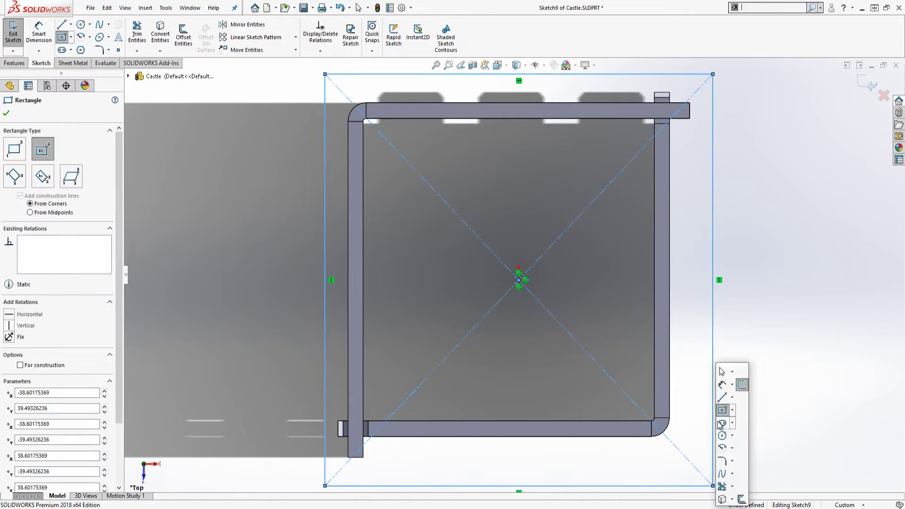
{"action": "left_click", "coordinate": [39, 34]}
{"action": "left_click", "coordinate": [713, 330]}
{"action": "left_click", "coordinate": [670, 332]}
{"action": "type", "text": "10"}
{"action": "key", "text": "Return"}
{"action": "left_click", "coordinate": [575, 437]}
{"action": "type", "text": "10"}
{"action": "key", "text": "Return"}
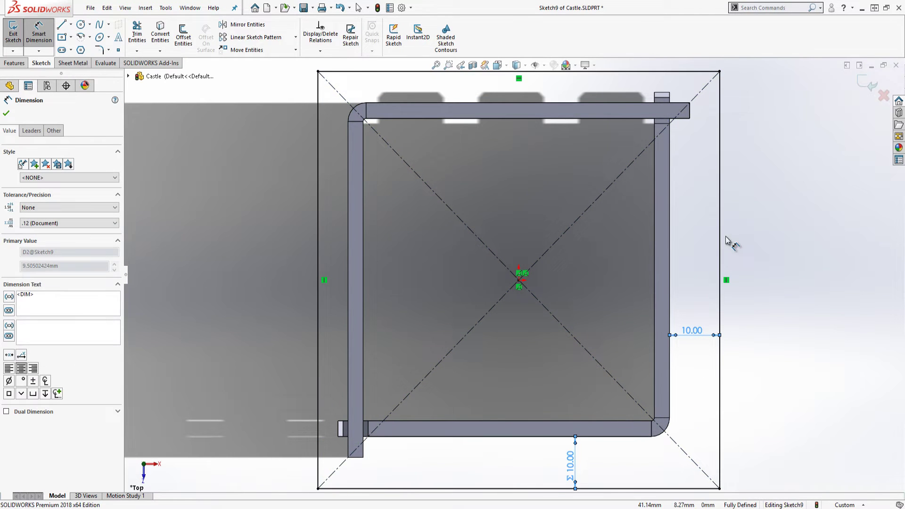
{"action": "left_click", "coordinate": [74, 63]}
Step: Turn the rectangle into the Base-Flange3 top plate and begin another Tab and Slot
{"action": "left_click", "coordinate": [18, 34]}
{"action": "key", "text": "Return"}
{"action": "middle_click_drag", "start_coordinate": [590, 411], "coordinate": [582, 264]}
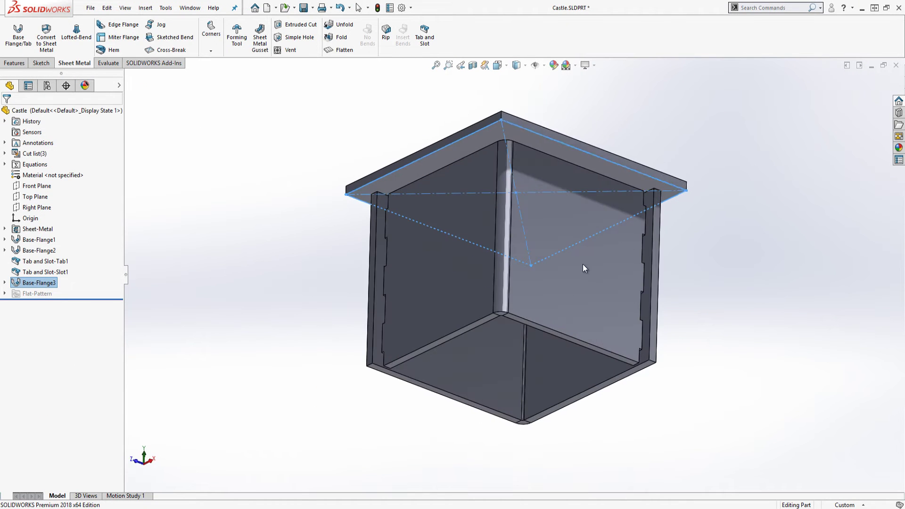
{"action": "left_click", "coordinate": [425, 35]}
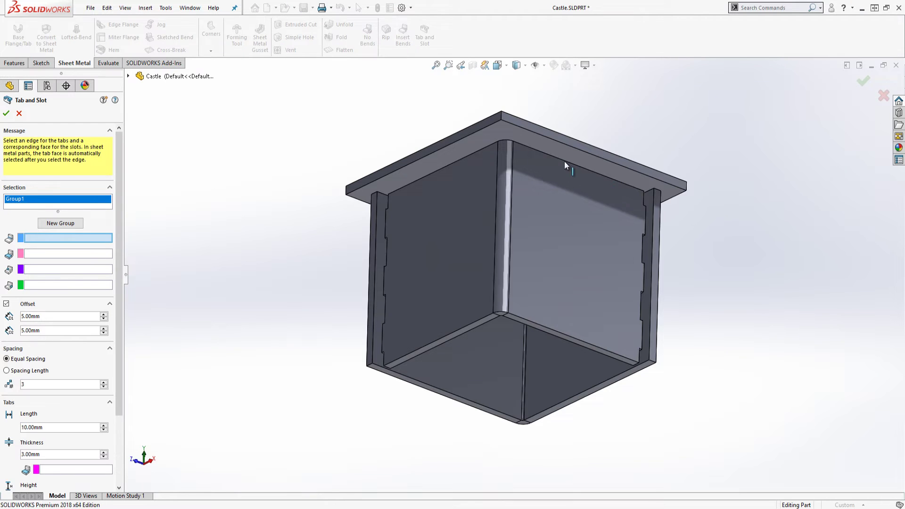
Step: Pick the top plate's edge and wall face, then set tab height as an offset from the surface
{"action": "left_click", "coordinate": [564, 160]}
{"action": "middle_click_drag", "start_coordinate": [569, 105], "coordinate": [567, 216]}
{"action": "scroll", "coordinate": [88, 269], "scroll_direction": "down", "scroll_amount": 2}
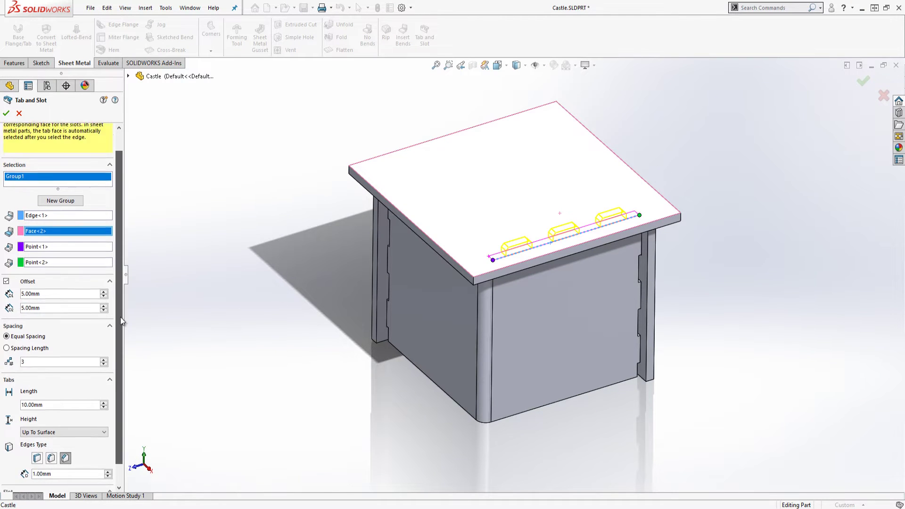
{"action": "left_click", "coordinate": [63, 410]}
{"action": "left_click", "coordinate": [45, 429]}
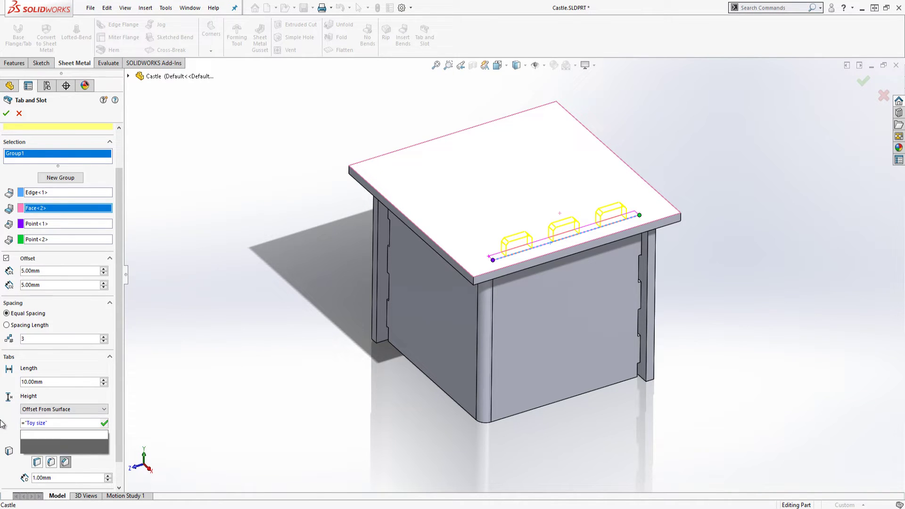
{"action": "type", "text": "*.8"}
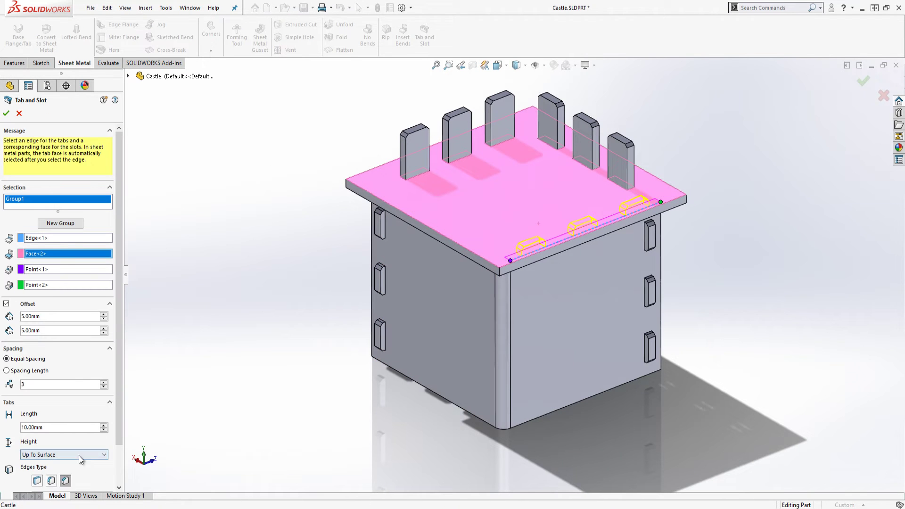
{"action": "type", "text": "="}
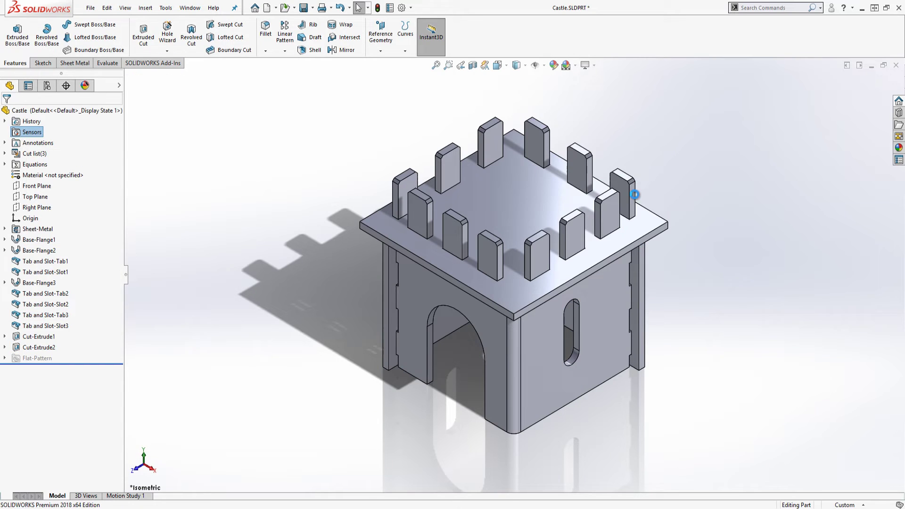
Step: Create a tower-height measurement sensor from battlement top to bottom wall edge, alerting above 210
{"action": "key", "text": "alt+Down"}
{"action": "key", "text": "Down"}
{"action": "key", "text": "Down"}
{"action": "key", "text": "Down"}
{"action": "key", "text": "Down"}
{"action": "key", "text": "Return"}
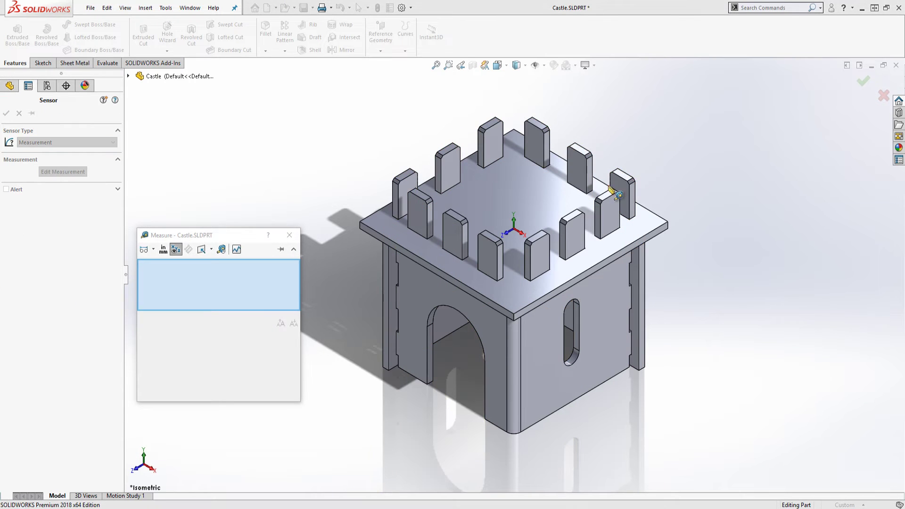
{"action": "left_click", "coordinate": [613, 193]}
{"action": "middle_click_drag", "start_coordinate": [613, 193], "coordinate": [622, 283]}
{"action": "left_click", "coordinate": [613, 375]}
{"action": "left_click", "coordinate": [290, 235]}
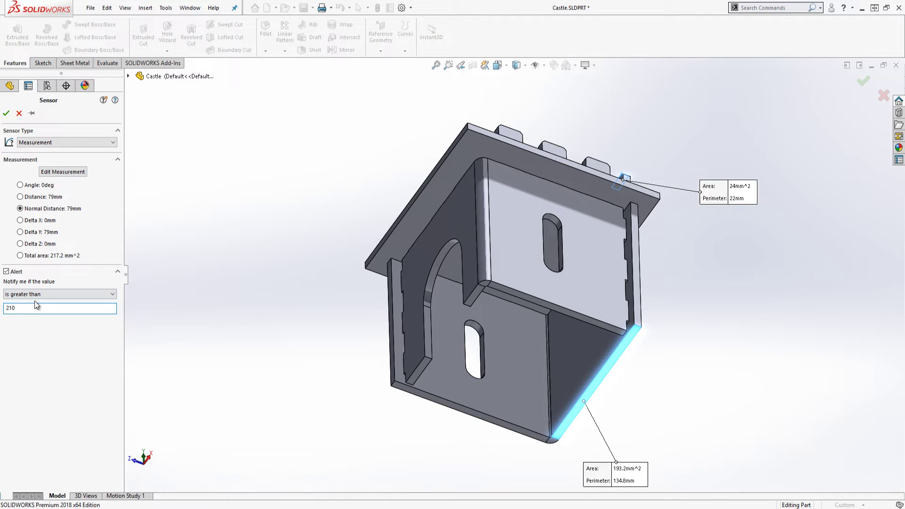
{"action": "key", "text": "Return"}
{"action": "key", "text": "ctrl+7"}
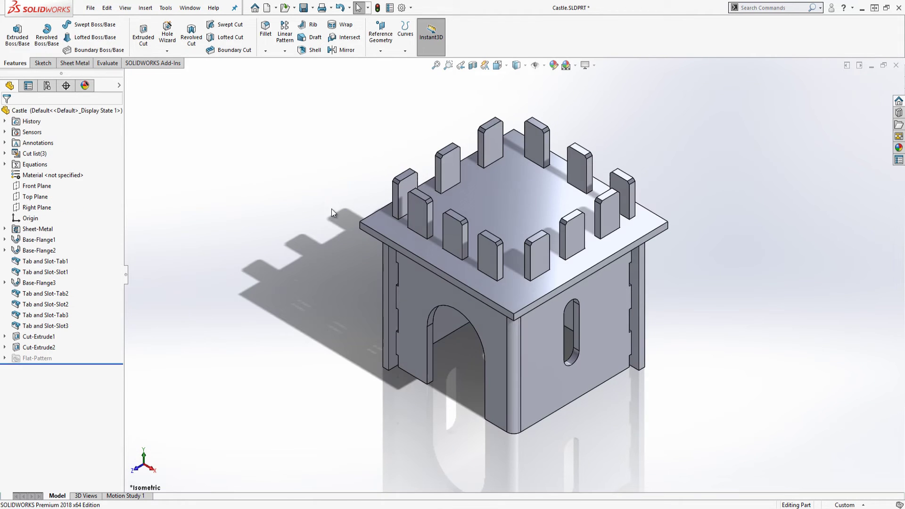
Step: Unsuppress Flat-Pattern2 and add a sensor on the distance between the flattened wall's end faces
{"action": "left_click", "coordinate": [5, 359]}
{"action": "left_click", "coordinate": [47, 379]}
{"action": "left_click", "coordinate": [72, 351]}
{"action": "right_click", "coordinate": [41, 132]}
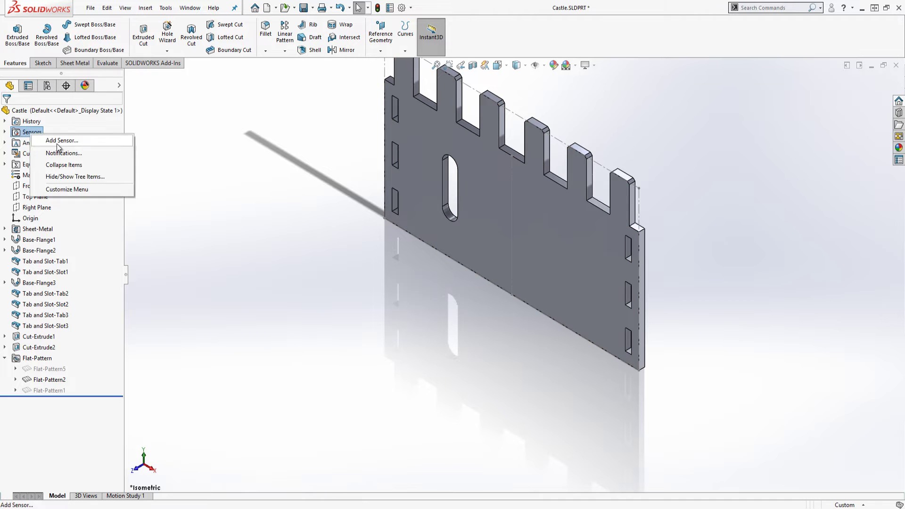
{"action": "left_click", "coordinate": [65, 140]}
{"action": "left_click", "coordinate": [66, 142]}
{"action": "left_click", "coordinate": [43, 157]}
{"action": "left_click", "coordinate": [646, 258]}
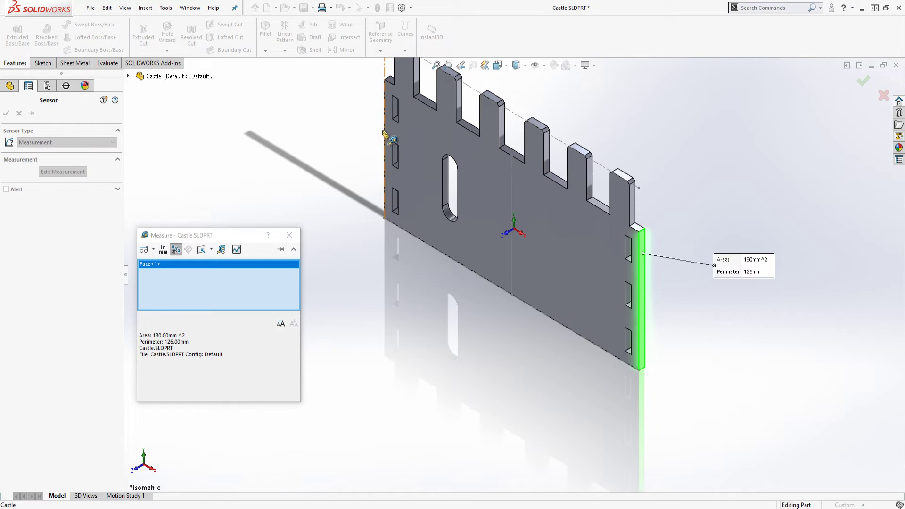
{"action": "right_click", "coordinate": [388, 131]}
{"action": "left_click", "coordinate": [410, 163]}
{"action": "left_click", "coordinate": [459, 179]}
{"action": "left_click", "coordinate": [236, 249]}
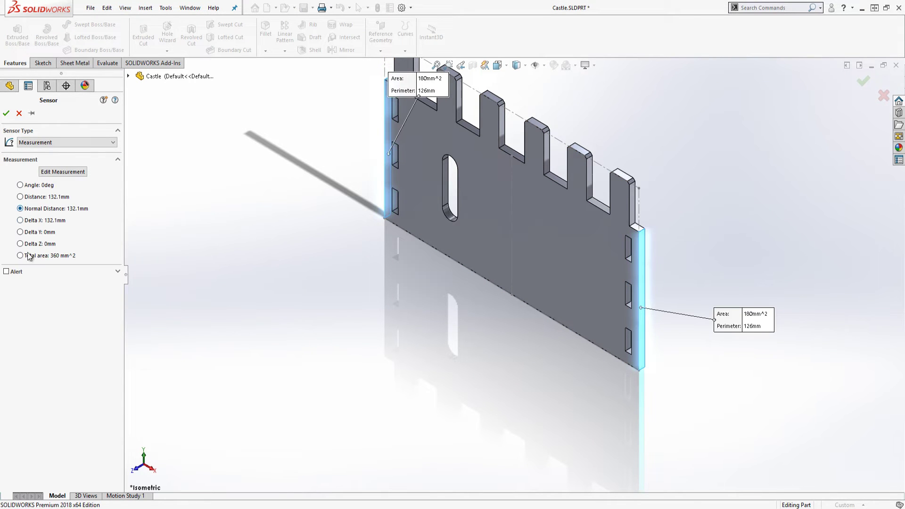
{"action": "left_click", "coordinate": [17, 271]}
{"action": "left_click", "coordinate": [6, 111]}
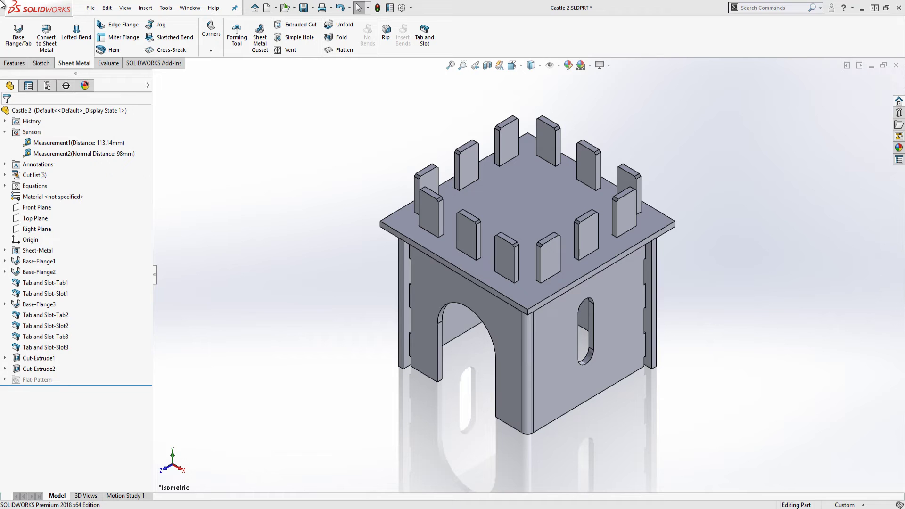
Step: Change the Toy Size global variable from 25 to 55 and rebuild
{"action": "left_click", "coordinate": [5, 187]}
{"action": "double_click", "coordinate": [50, 196]}
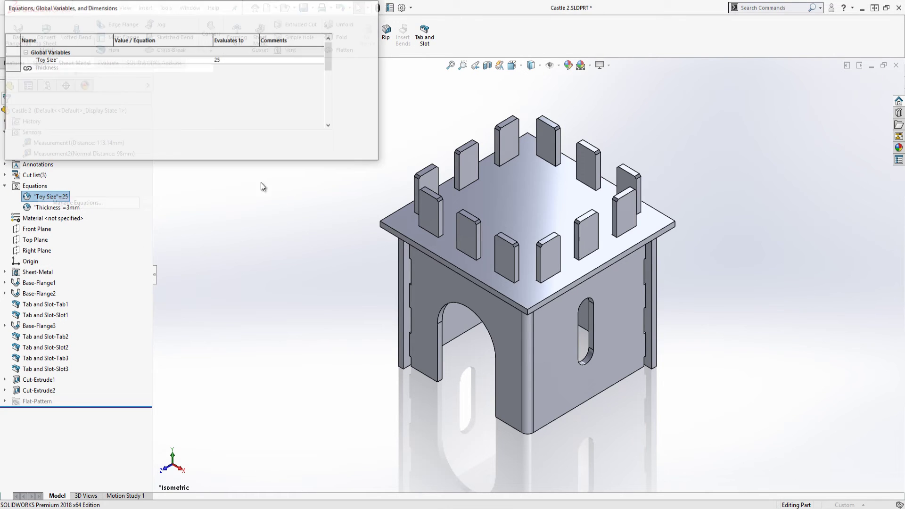
{"action": "type", "text": "55"}
{"action": "key", "text": "Tab"}
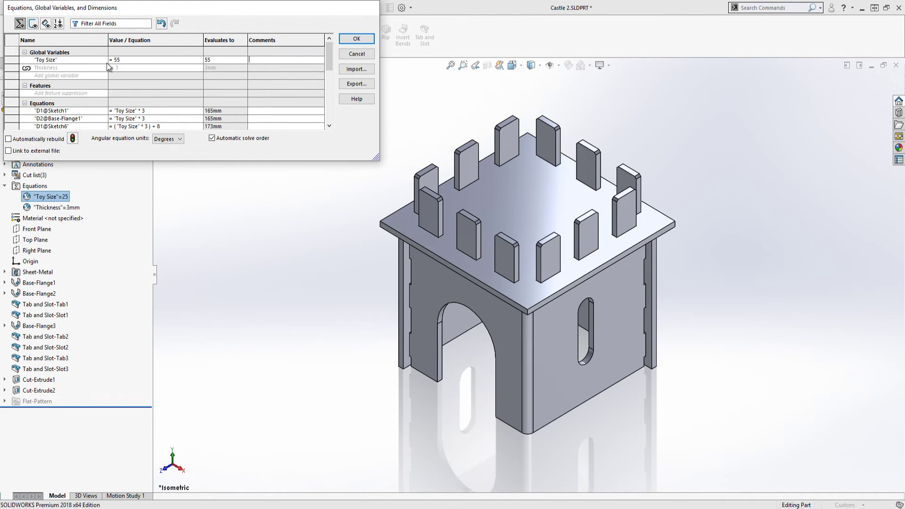
{"action": "left_click", "coordinate": [355, 39]}
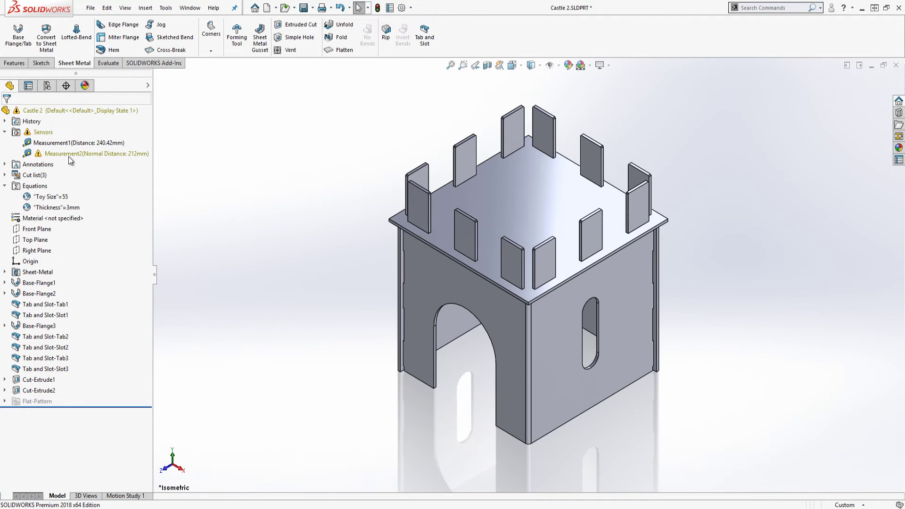
Step: Set Base-Flange1's wall height to "Toy Size"*2.5 and rebuild the castle
{"action": "mouse_move", "coordinate": [67, 157]}
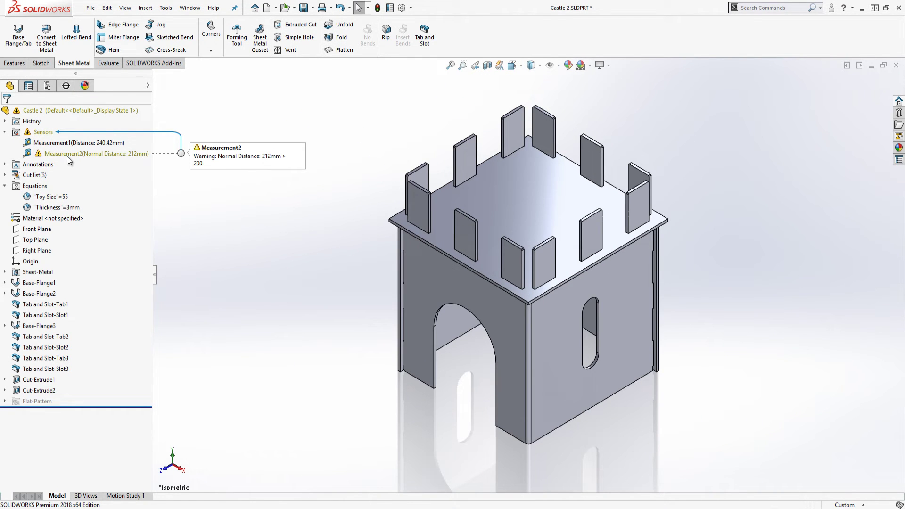
{"action": "double_click", "coordinate": [38, 283]}
{"action": "left_click", "coordinate": [679, 302]}
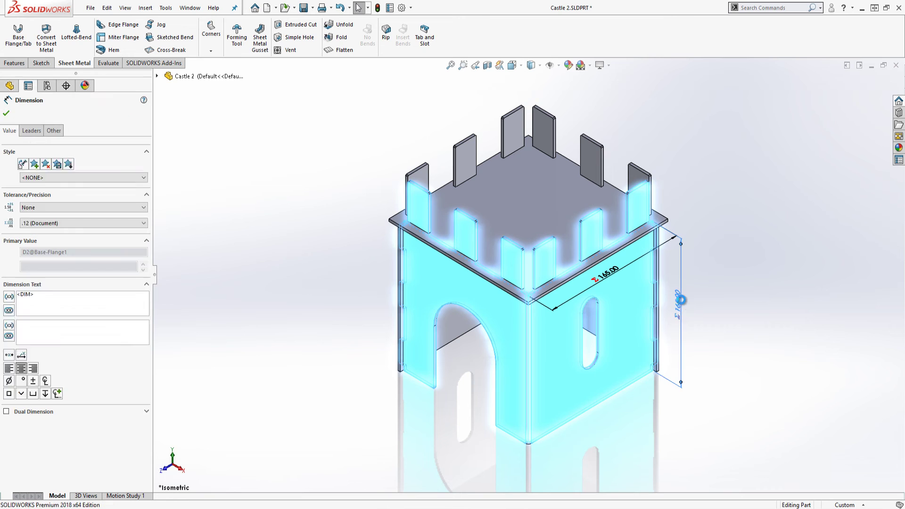
{"action": "double_click", "coordinate": [681, 300]}
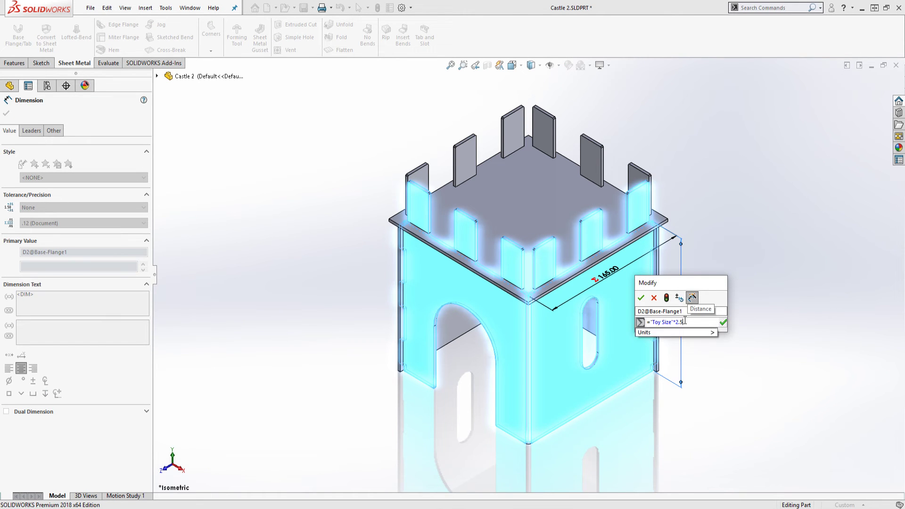
{"action": "key", "text": "Return"}
{"action": "left_click", "coordinate": [283, 325]}
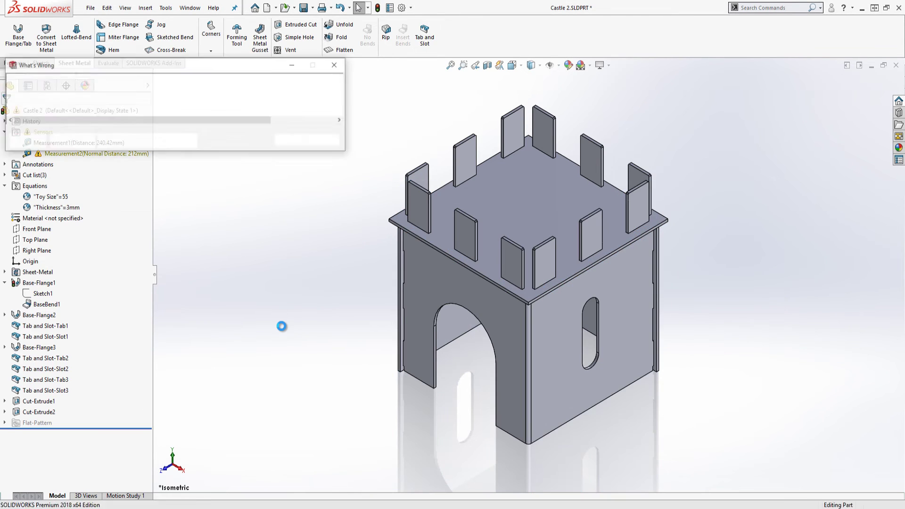
Step: Open the arched doorway sketch of Cut-Extrude1 for editing
{"action": "right_click", "coordinate": [34, 402]}
{"action": "left_click", "coordinate": [57, 283]}
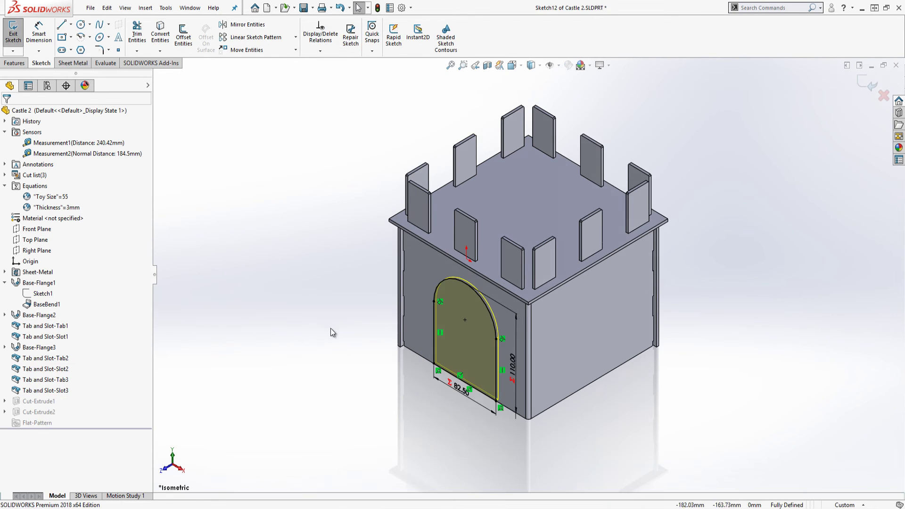